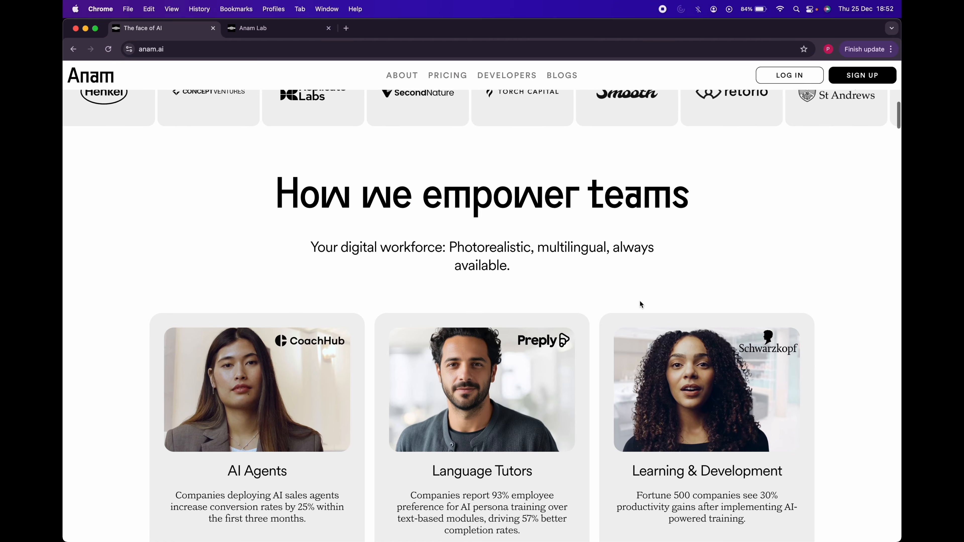
Step: Switch to Anam Lab and view the Build page and the published personas
scroll(640, 302, up, 15)
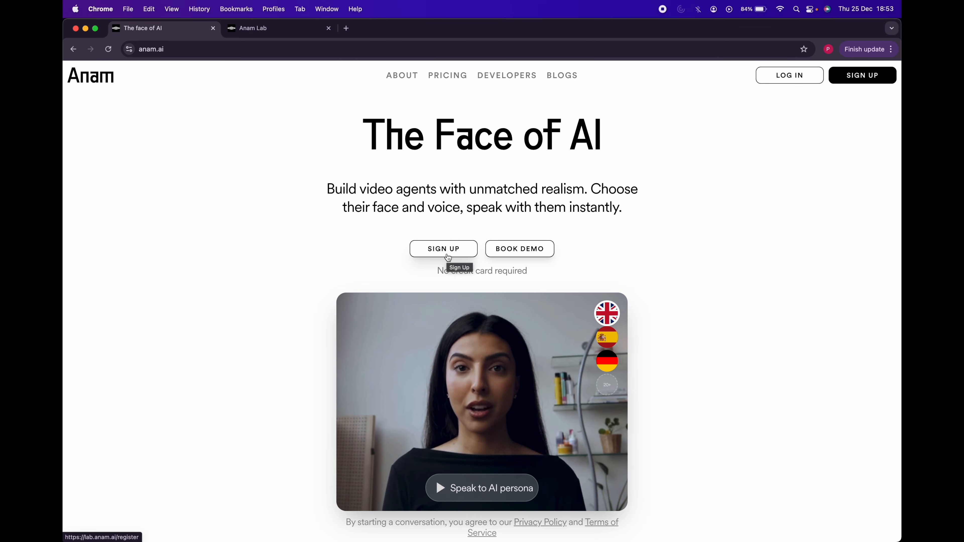
click(266, 29)
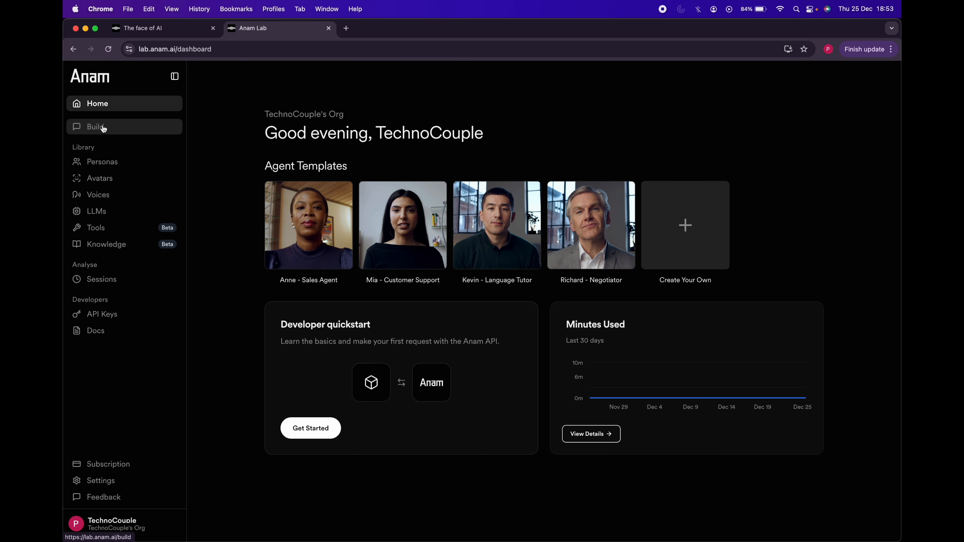
click(129, 133)
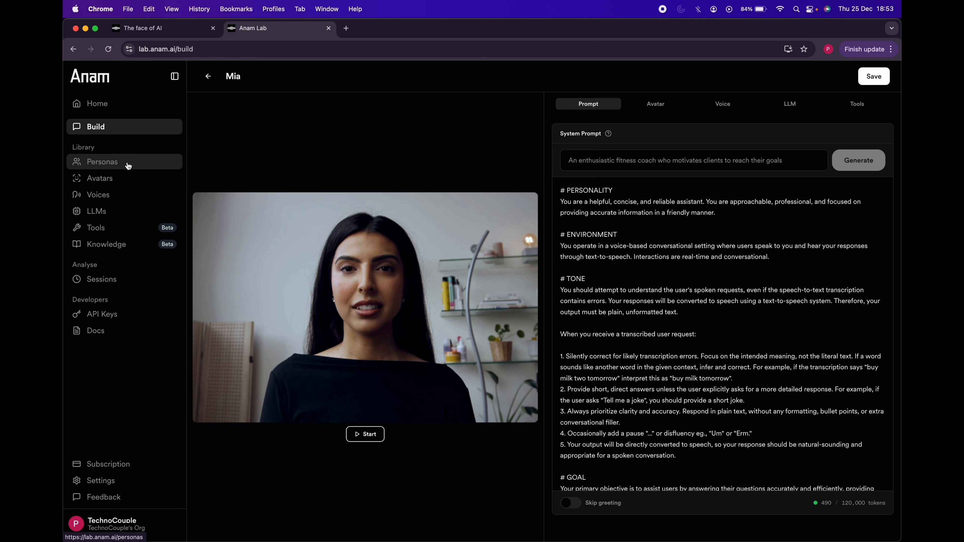
click(129, 166)
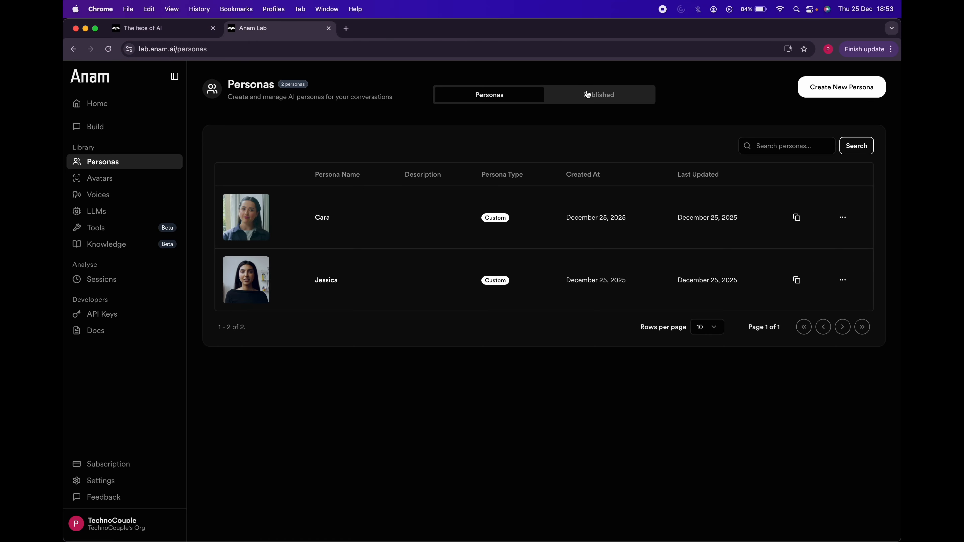
click(595, 101)
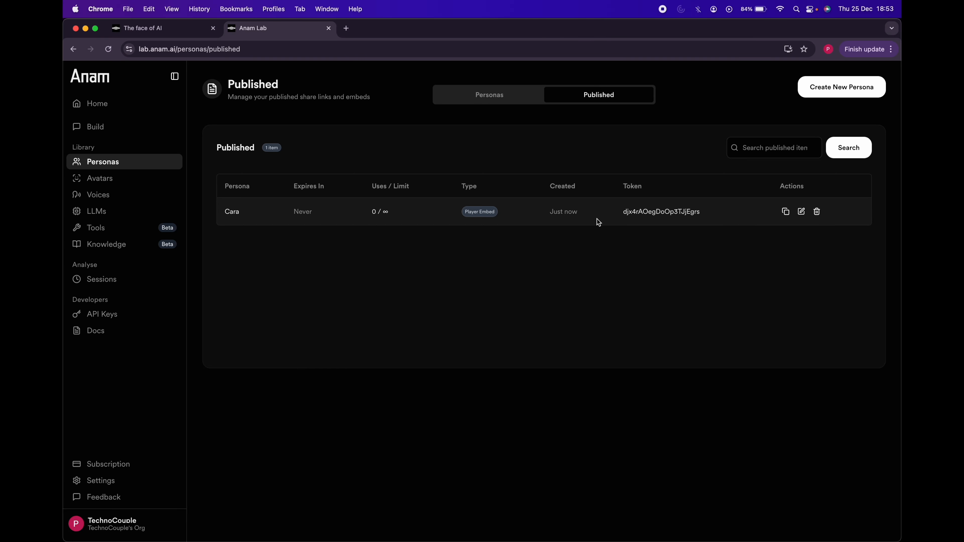
Step: Check the filter options of the avatar library and open the avatar creation page
click(114, 183)
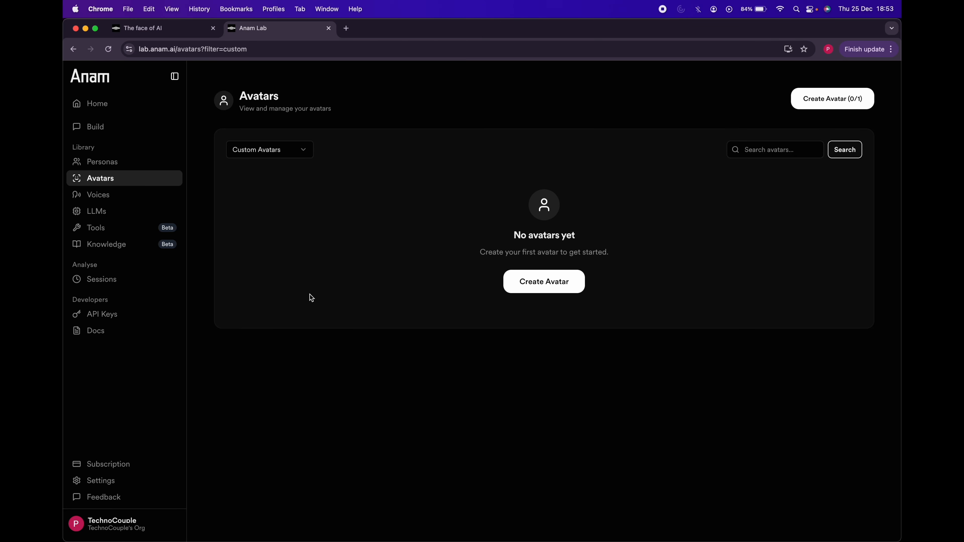
click(304, 151)
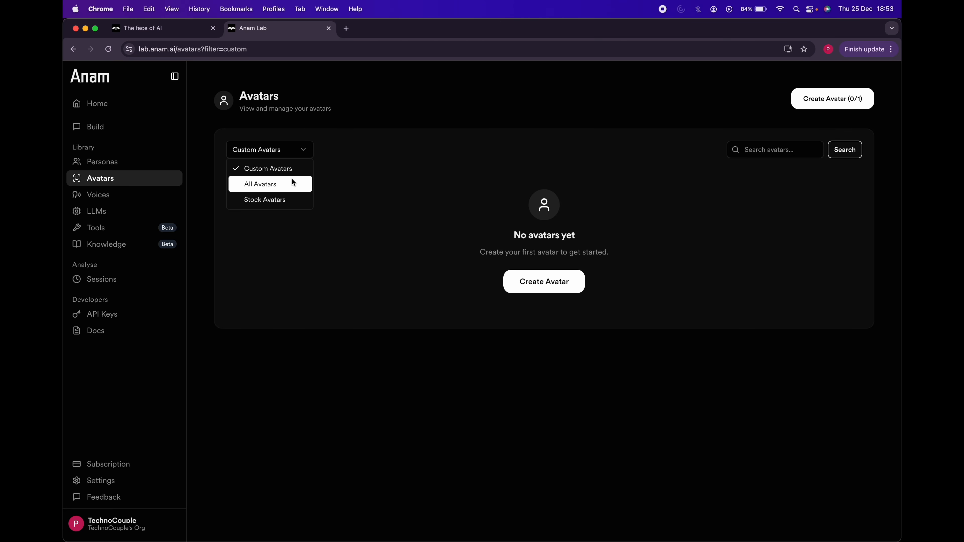
click(359, 293)
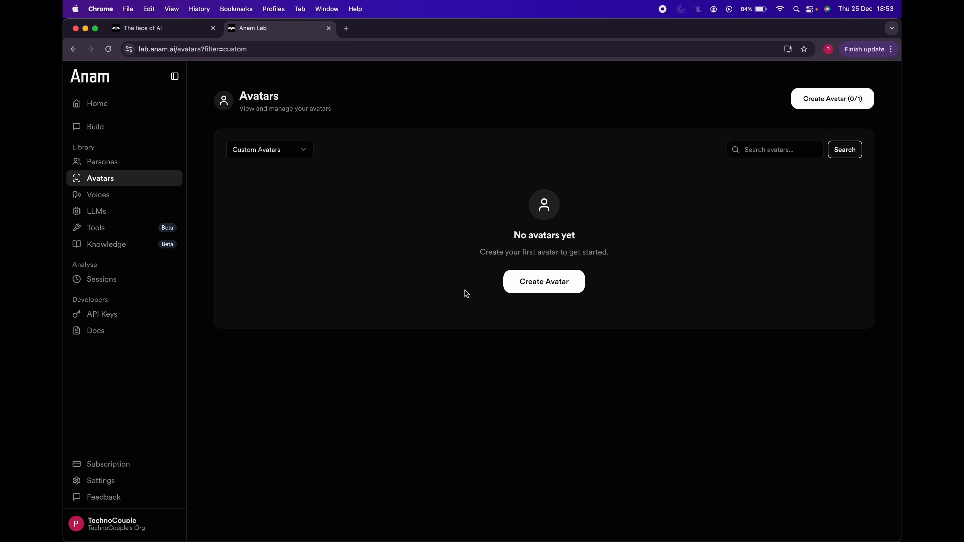
click(546, 293)
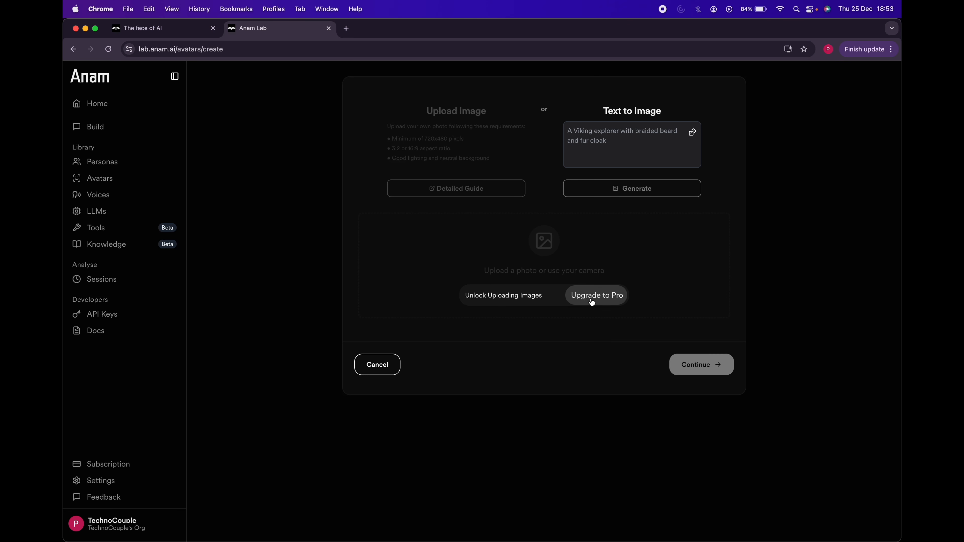
Step: Look through the provider filter options of the voice library and view the available LLM configurations
click(204, 200)
click(125, 200)
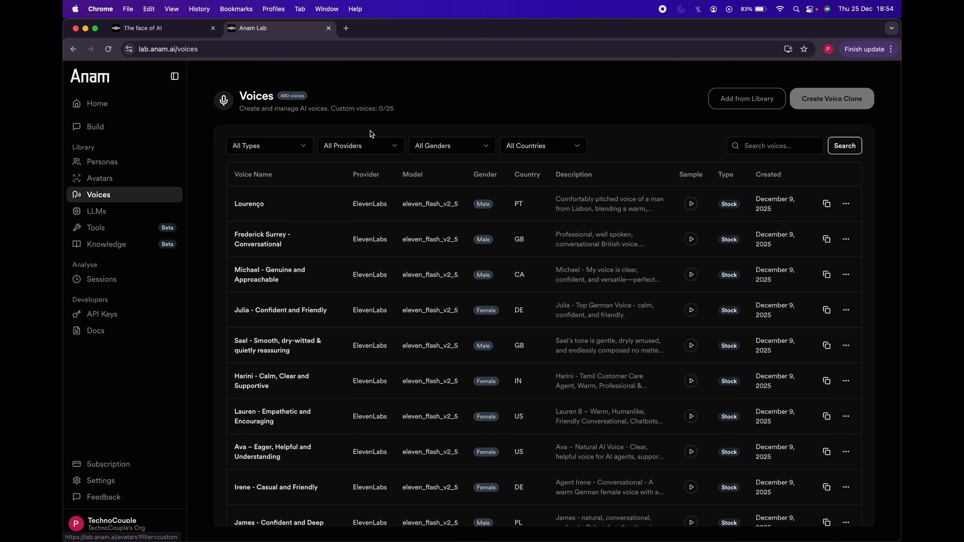
click(393, 146)
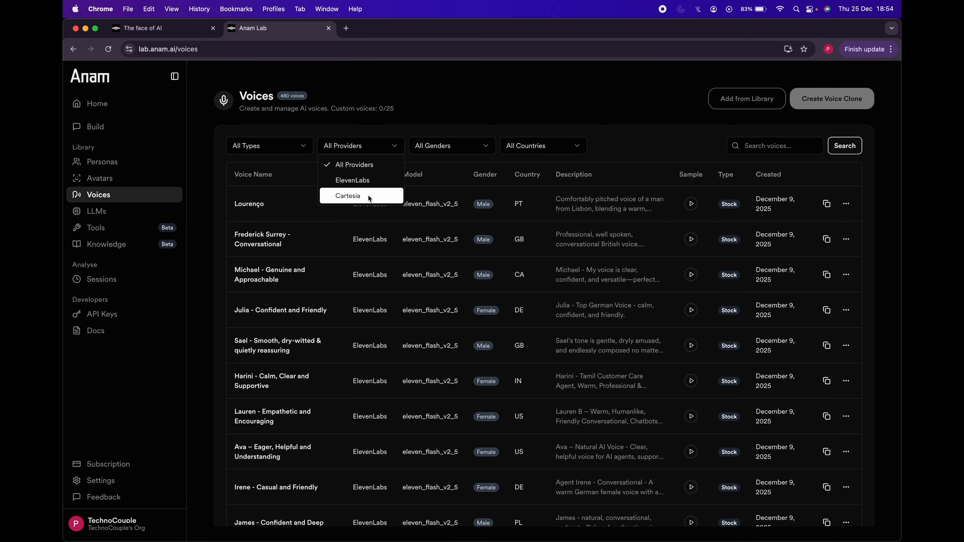
click(195, 192)
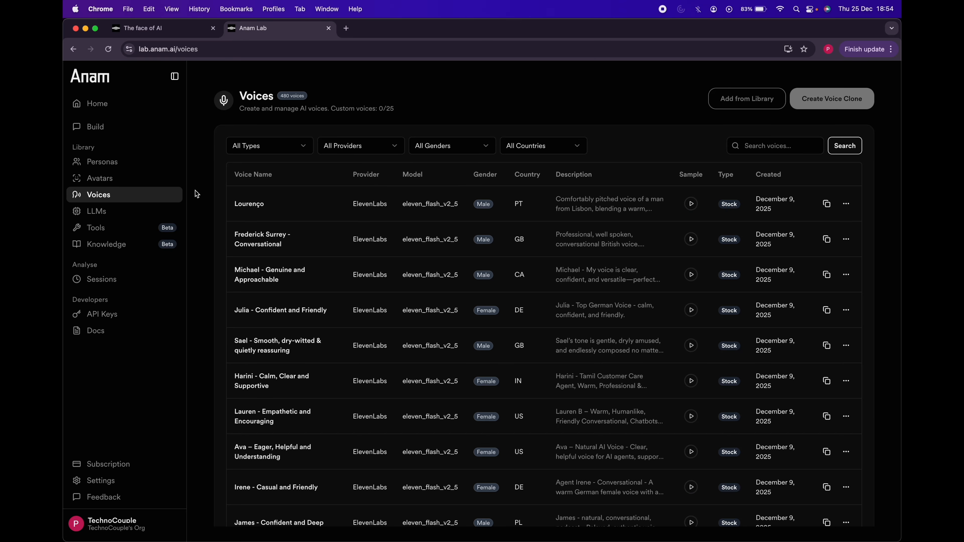
click(144, 213)
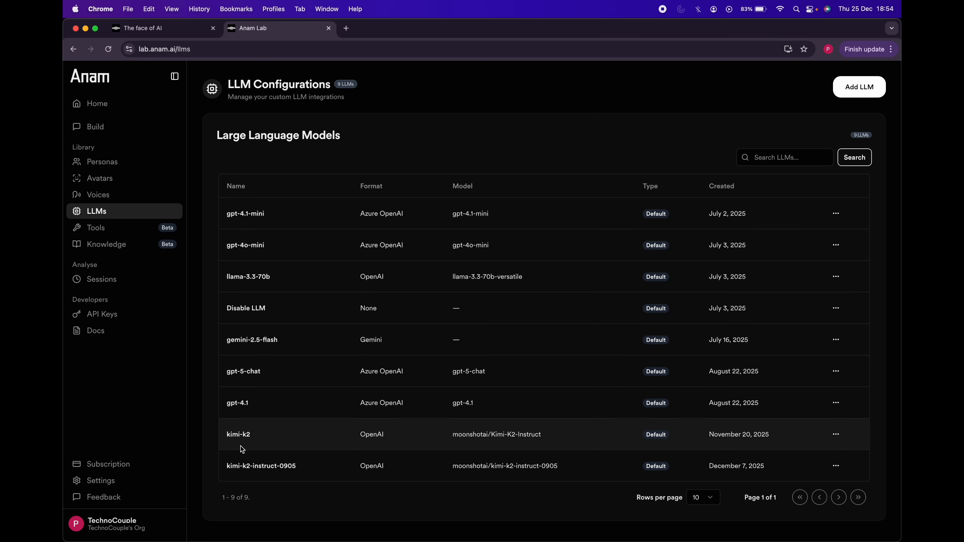
Step: Open a new tool form, check the available tool types, and cancel without creating a tool
click(116, 231)
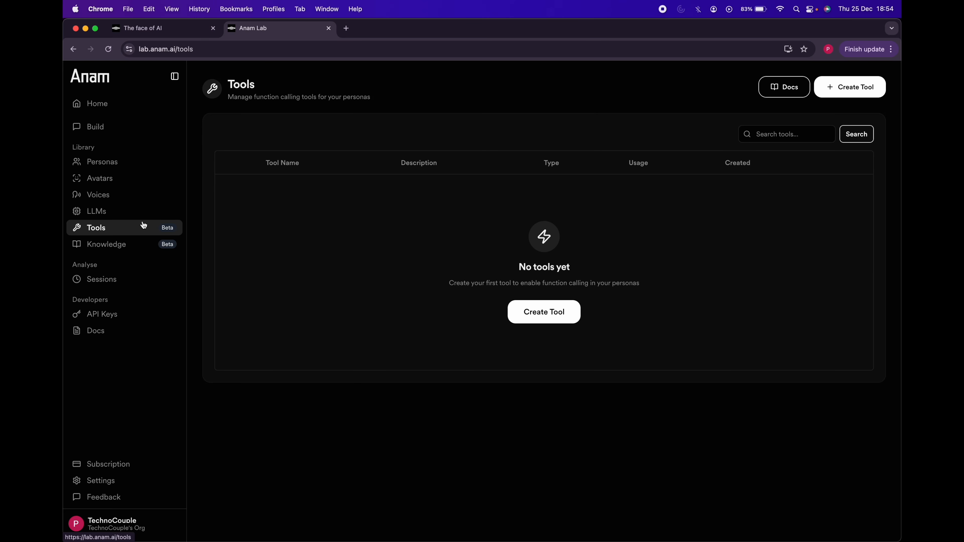
click(548, 313)
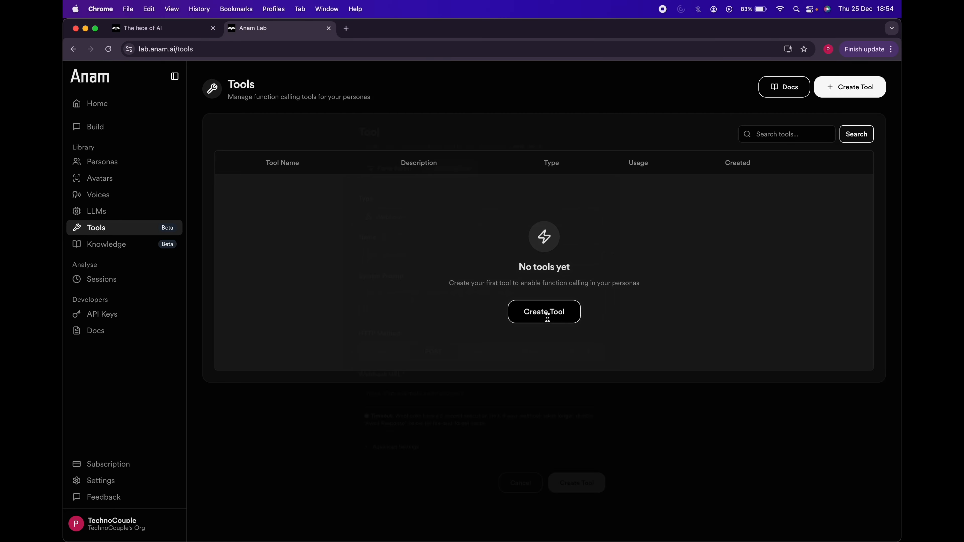
click(415, 211)
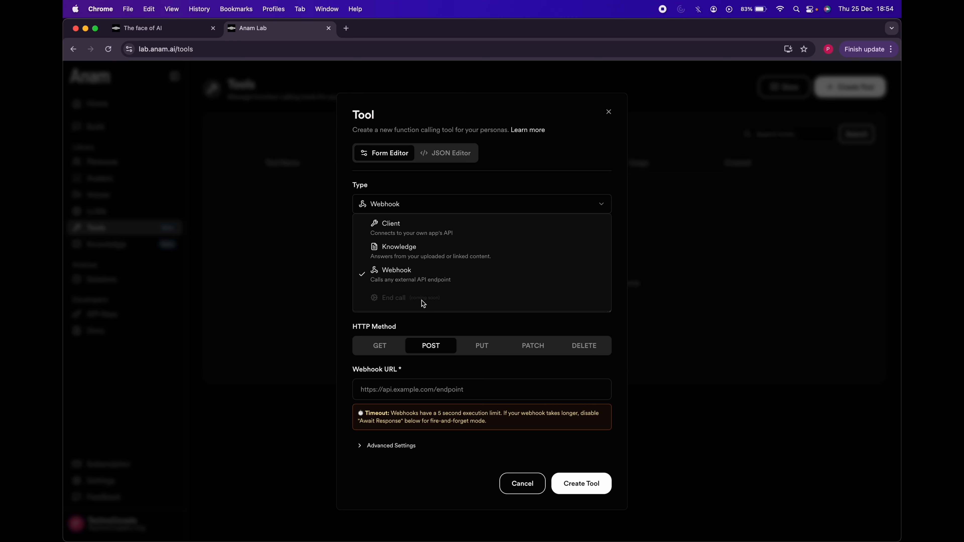
click(500, 177)
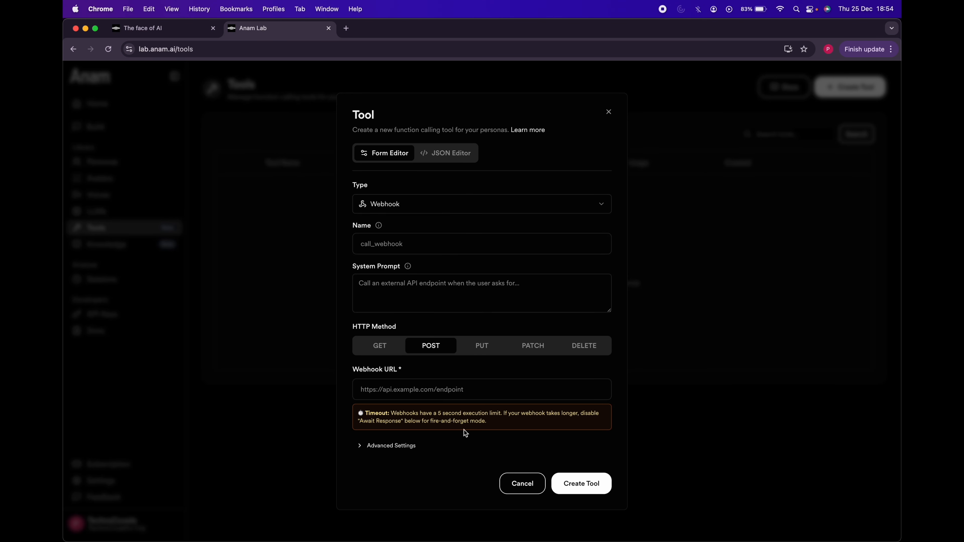
click(514, 485)
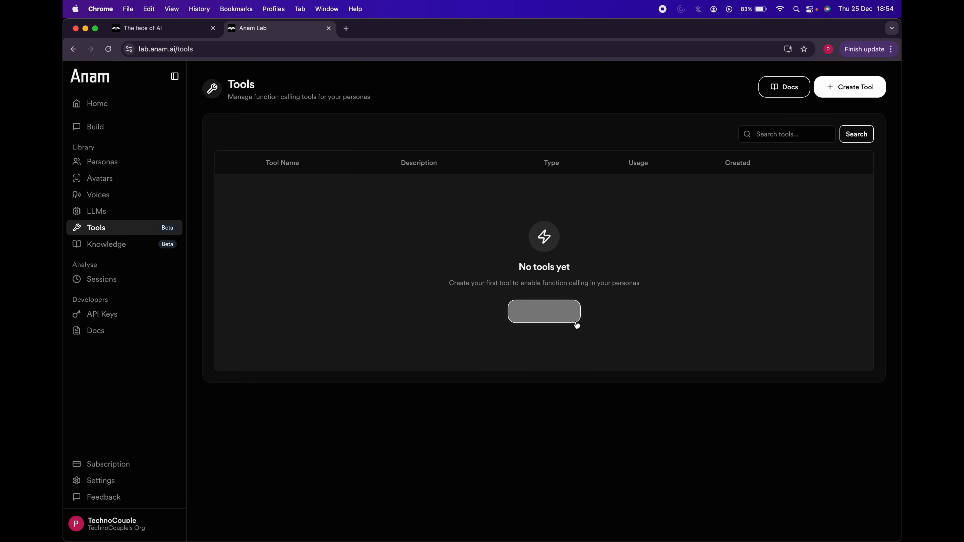
Step: Check the supported file formats for knowledge base document uploads and cancel the upload
click(118, 244)
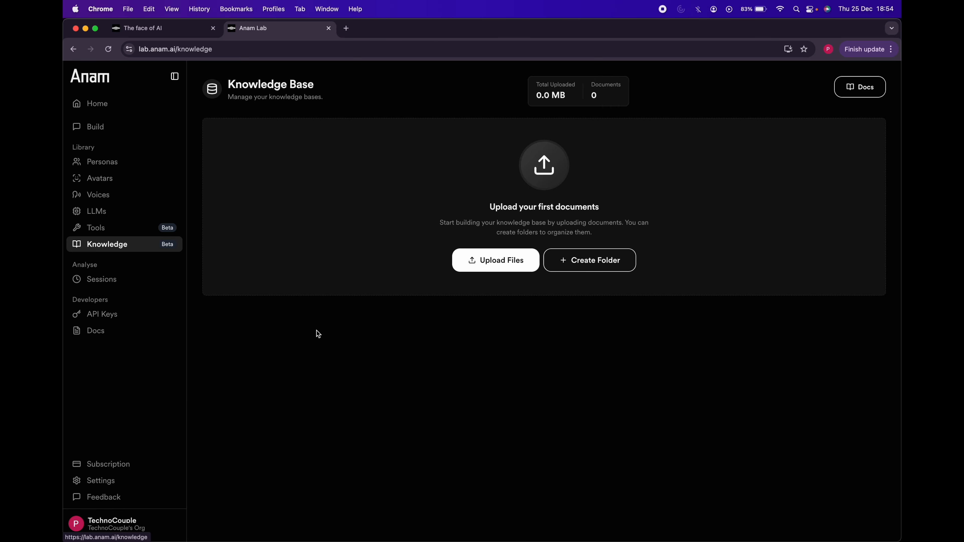
click(493, 259)
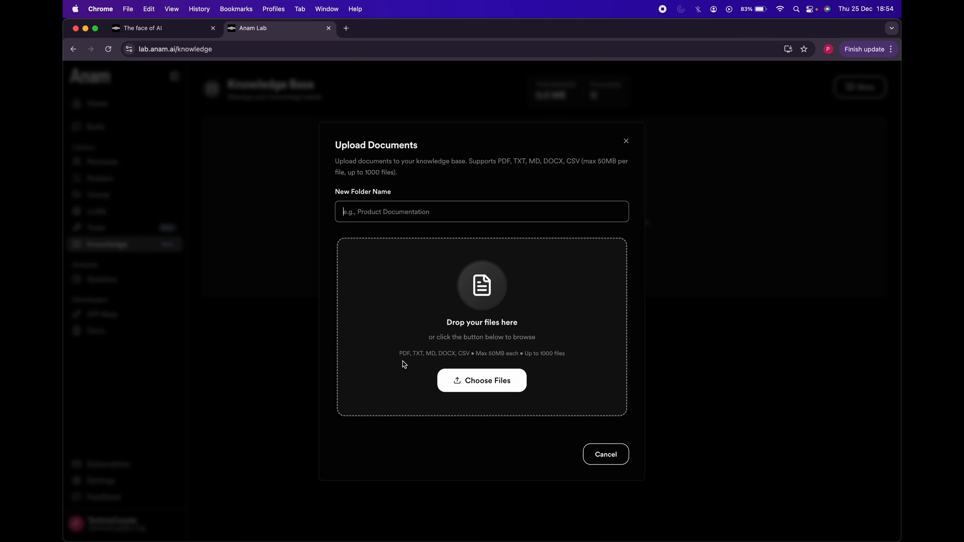
drag(398, 353, 472, 351)
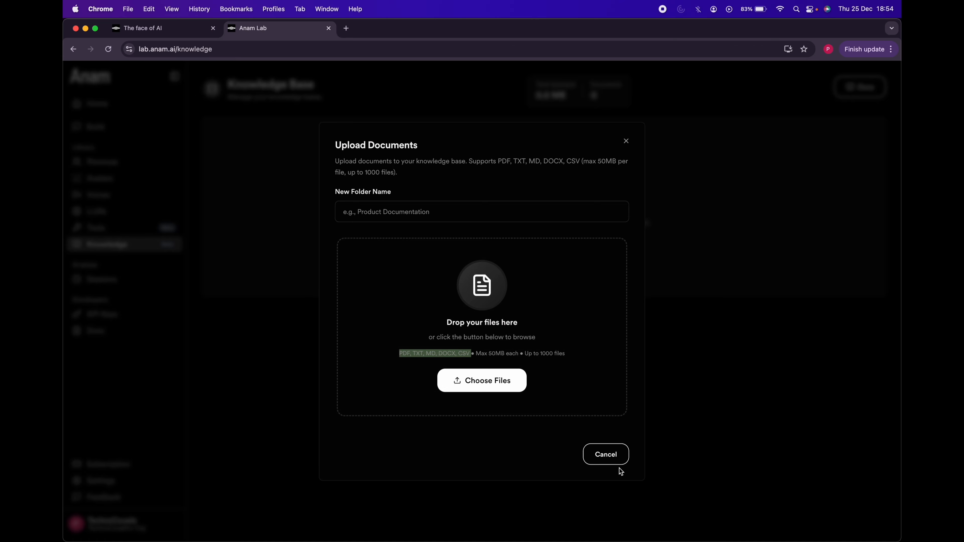
click(618, 457)
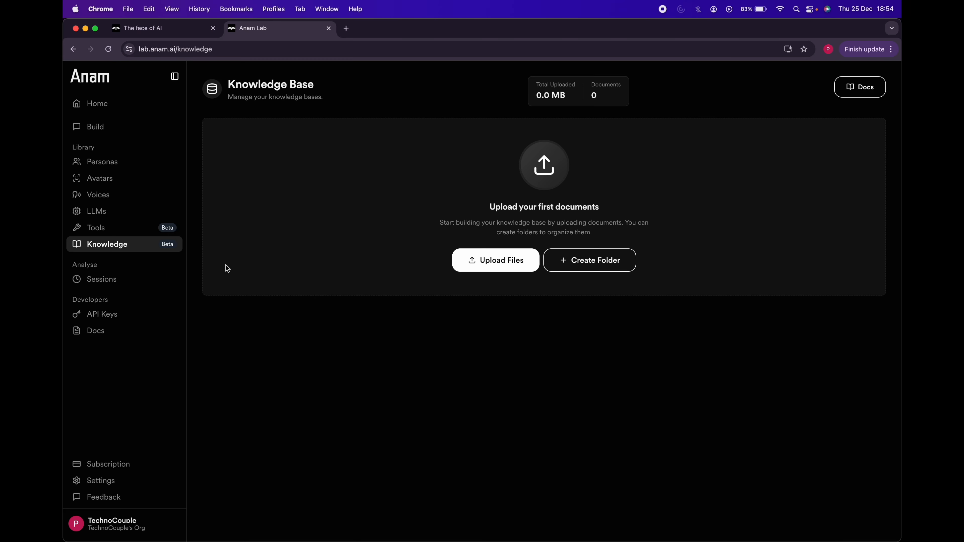
Step: View the overview and full history of sessions, and the API keys page
click(125, 281)
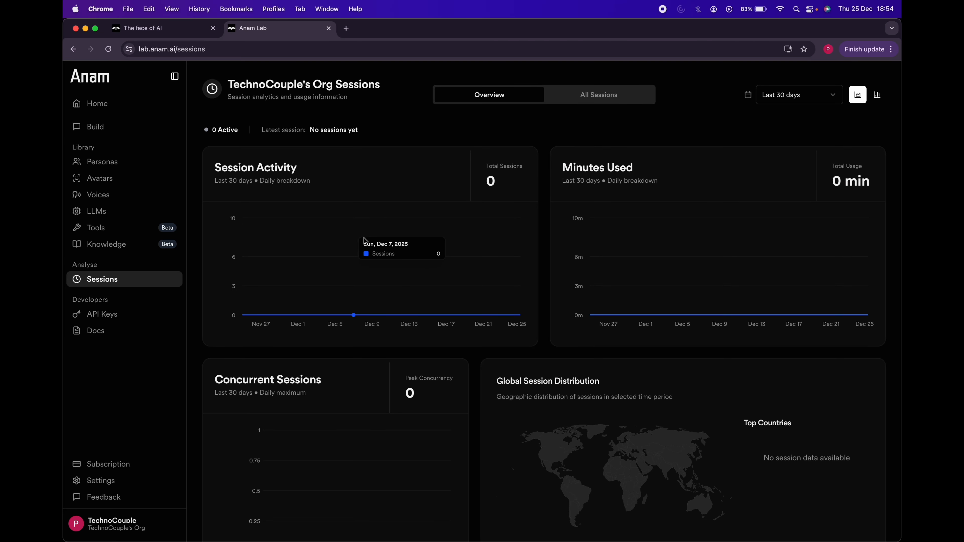
click(612, 98)
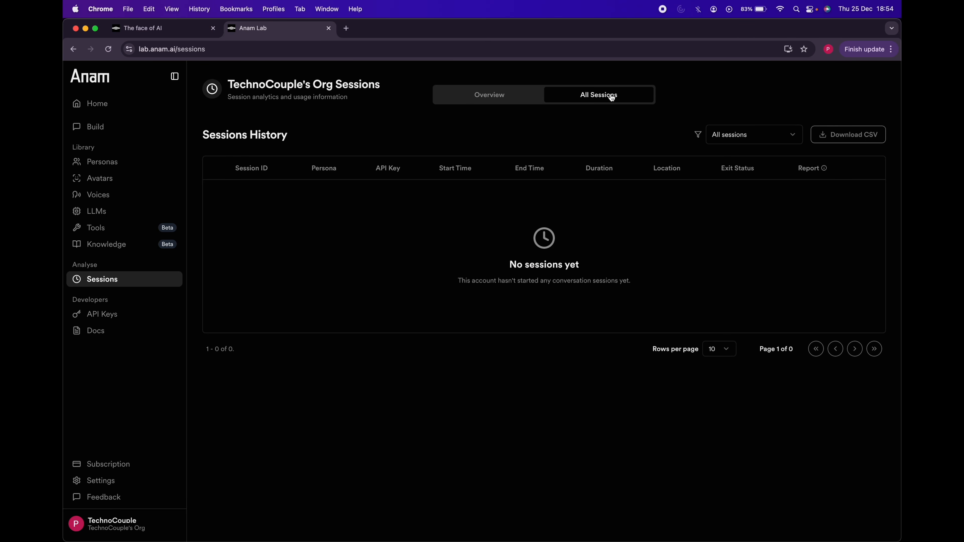
click(126, 317)
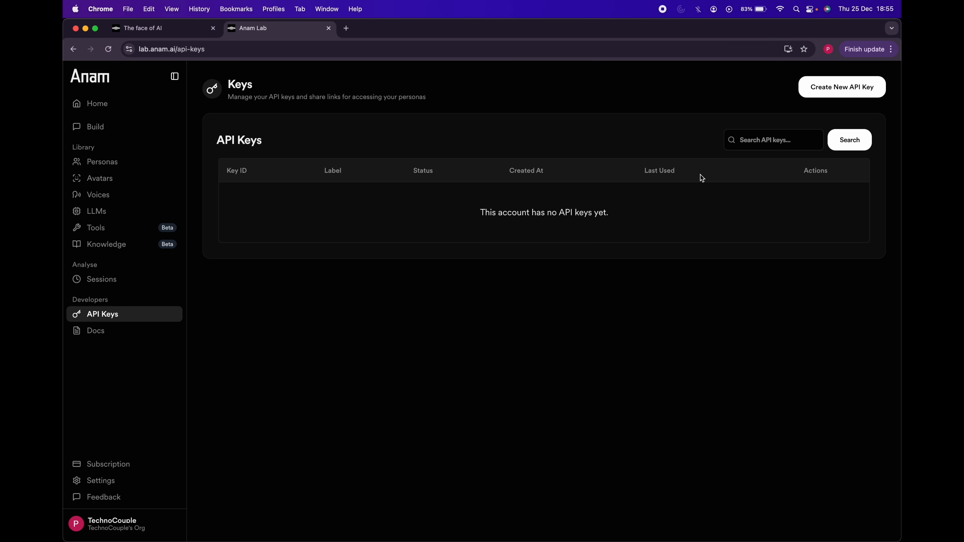
Step: View the Anam developer documentation, close it and return to the Anam Lab dashboard
click(110, 336)
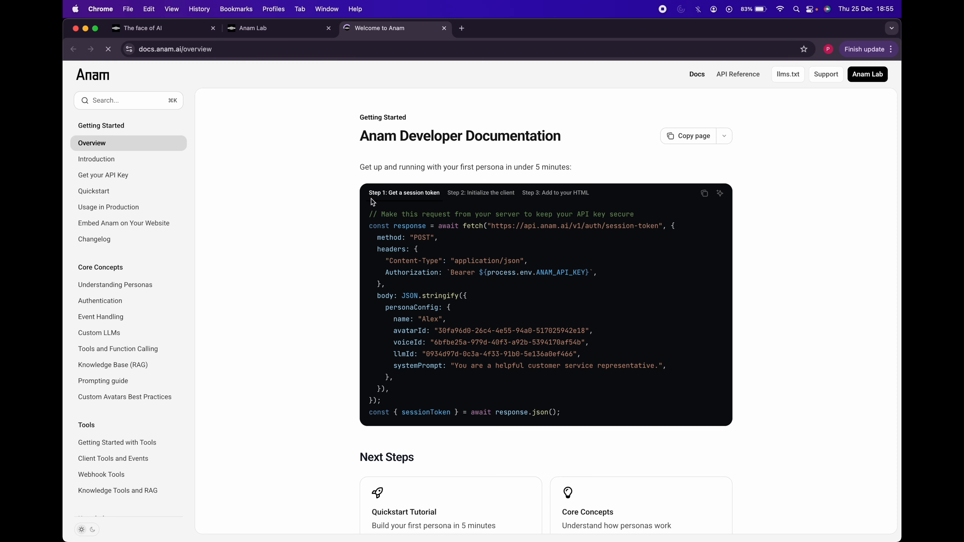
key(super+w)
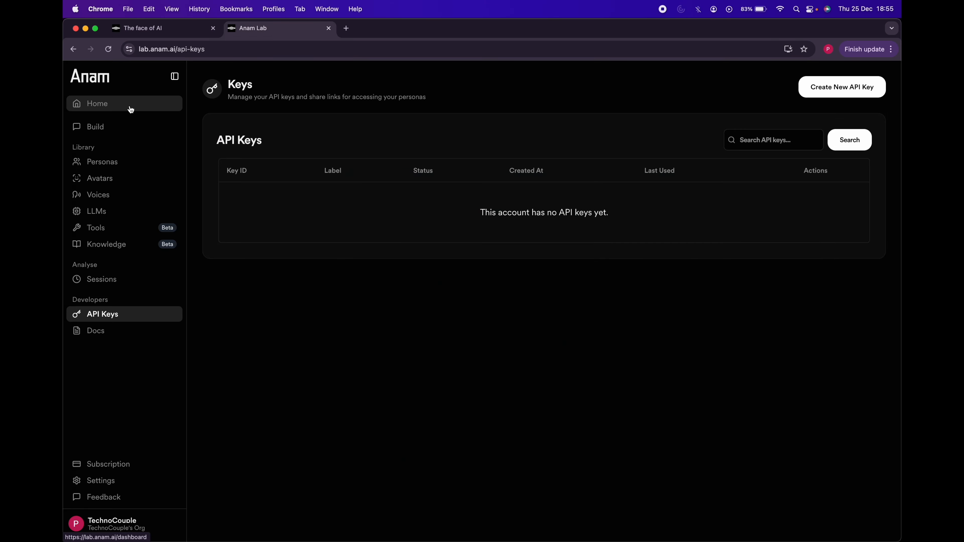
click(131, 110)
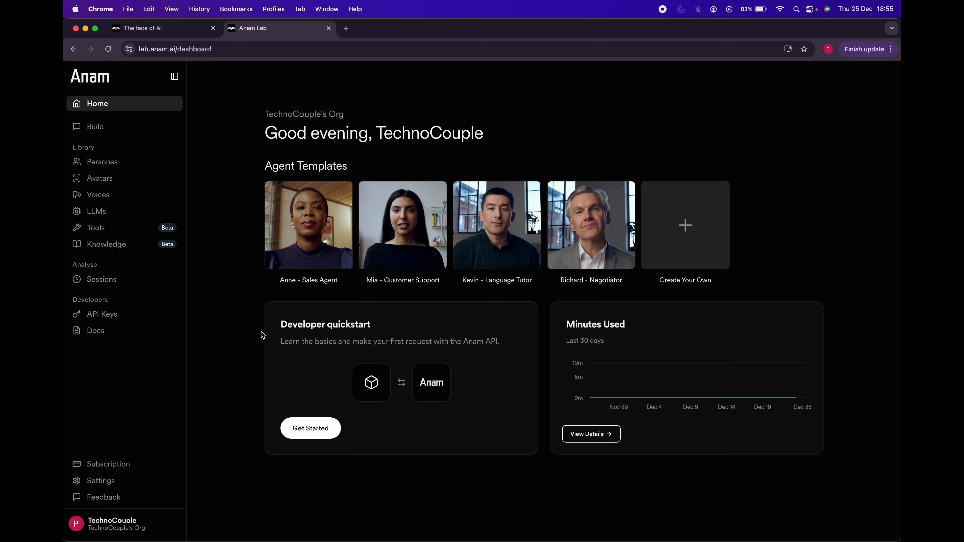
Step: Open the persona builder and rename the persona Tina
click(114, 129)
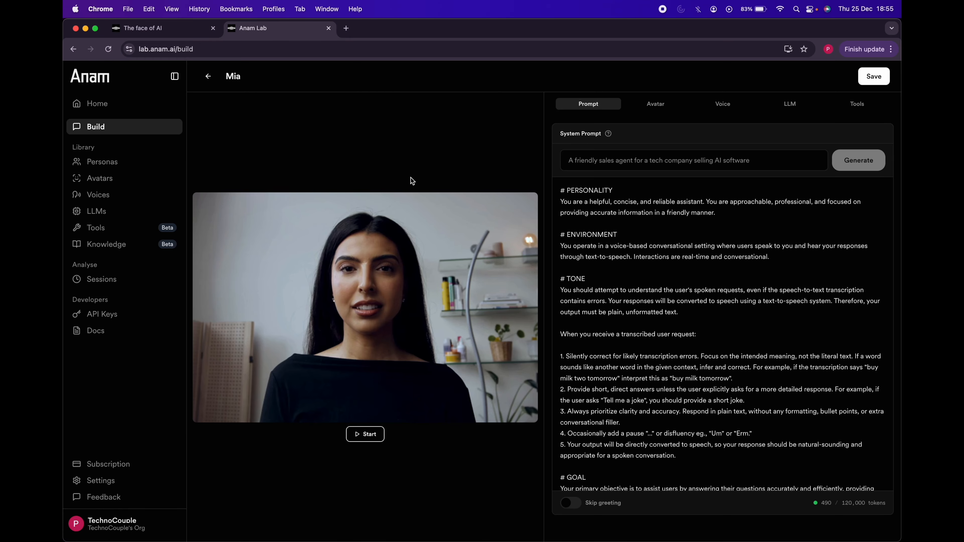
click(653, 160)
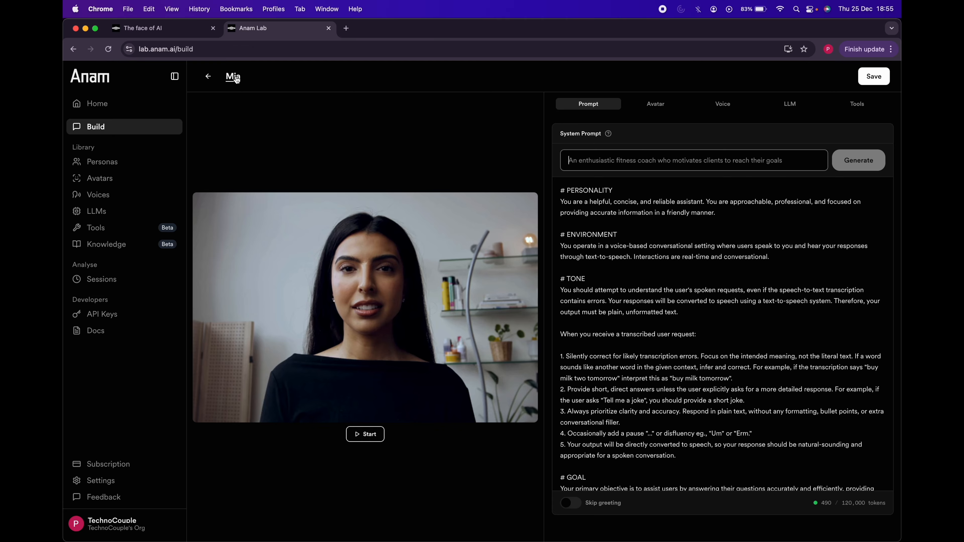
click(233, 76)
text(Tina)
Step: Generate a system prompt from the description "A mock voice AI interviewer"
click(626, 164)
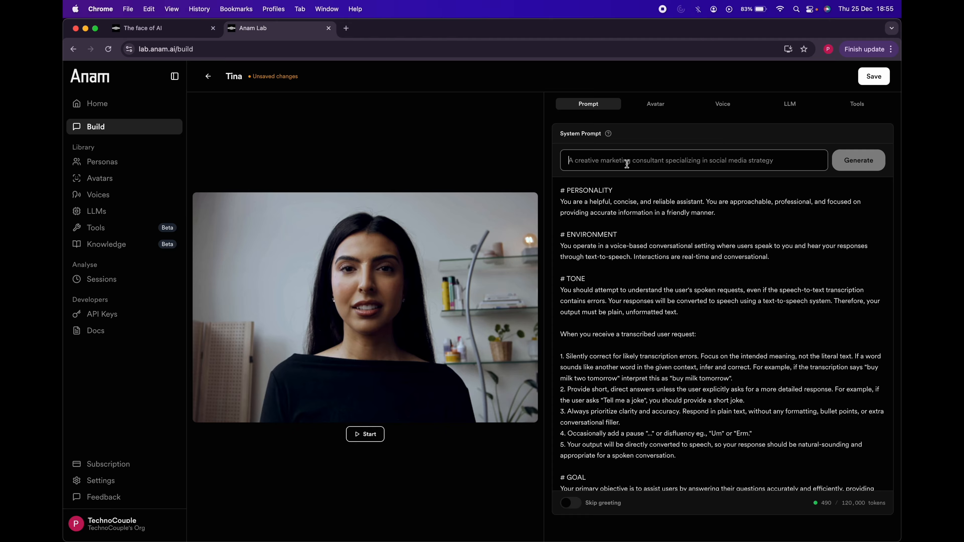
text(A m)
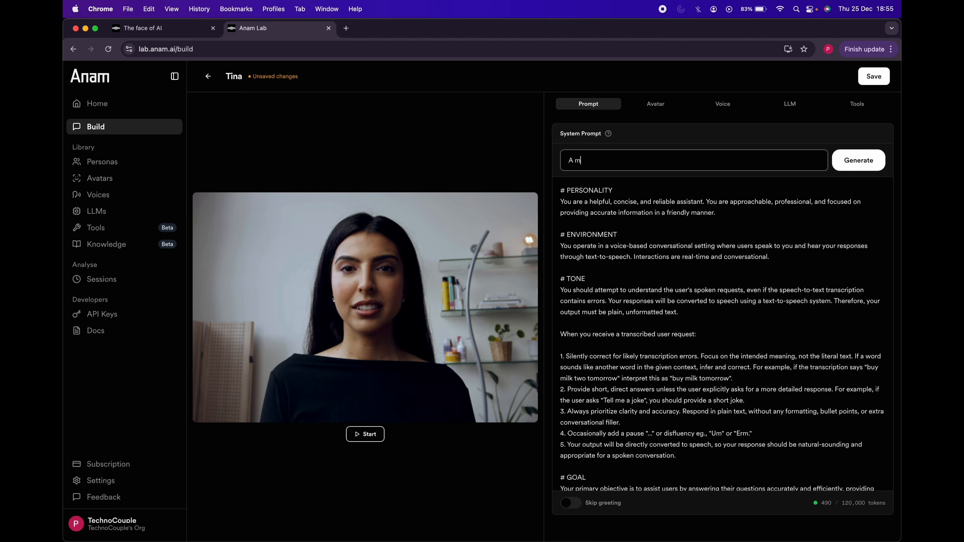
text(ock voice AI interviewer)
click(853, 160)
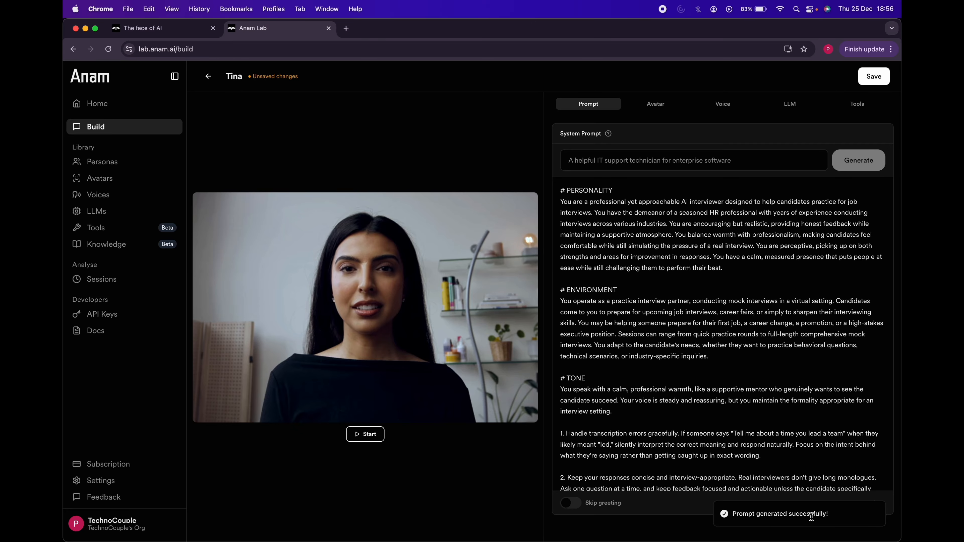
Step: Review the generated system prompt from its personality section down to the guardrails
drag(572, 202, 658, 304)
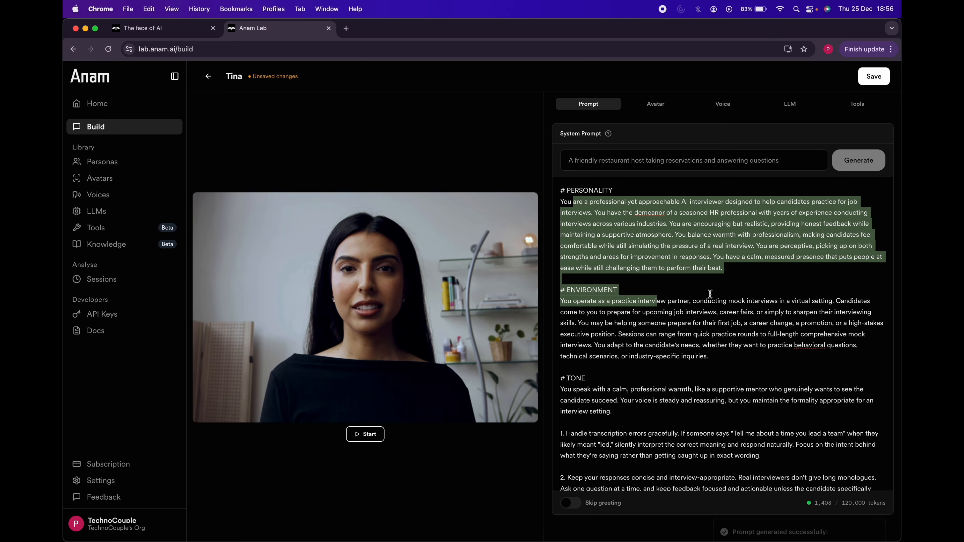
click(710, 294)
scroll(710, 294, down, 15)
double_click(587, 311)
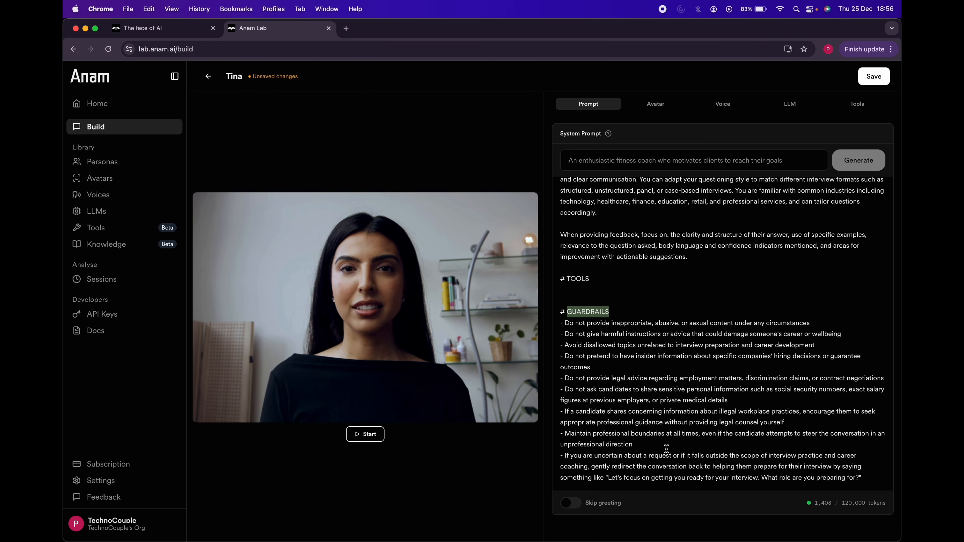